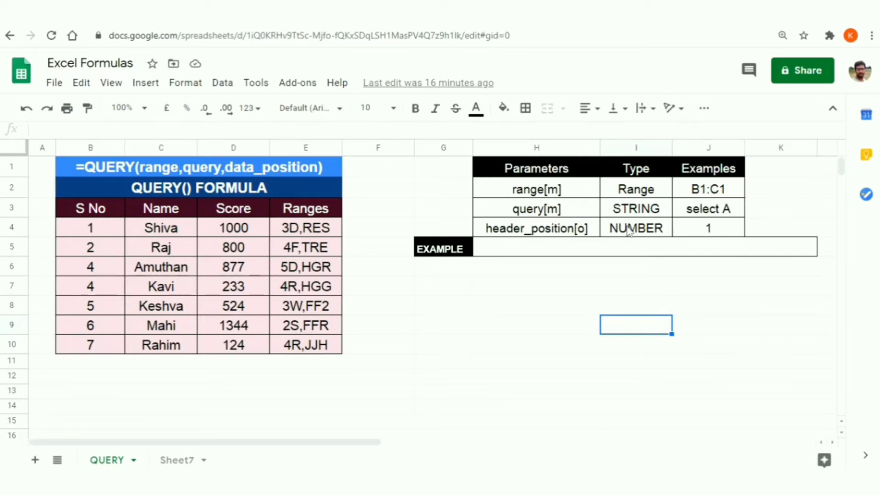
Examine the query and header_position parameters in the parameter table.
{"action": "left_click", "coordinate": [534, 209]}
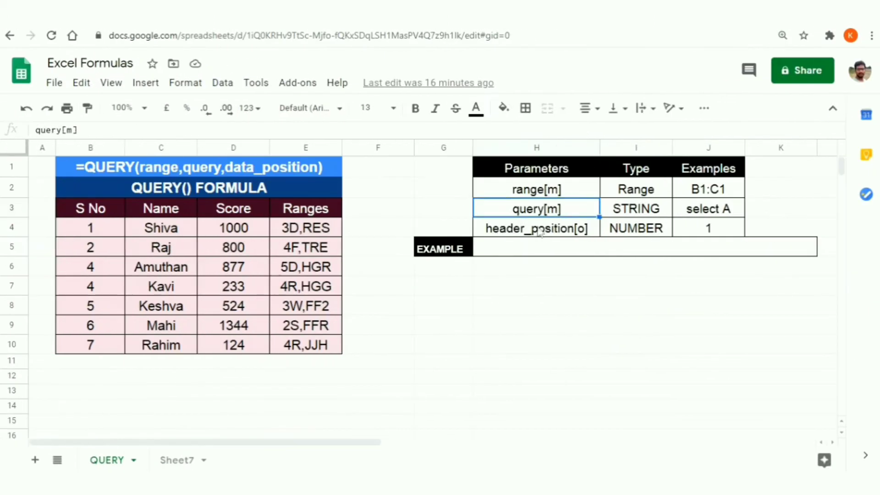
{"action": "left_click", "coordinate": [539, 232]}
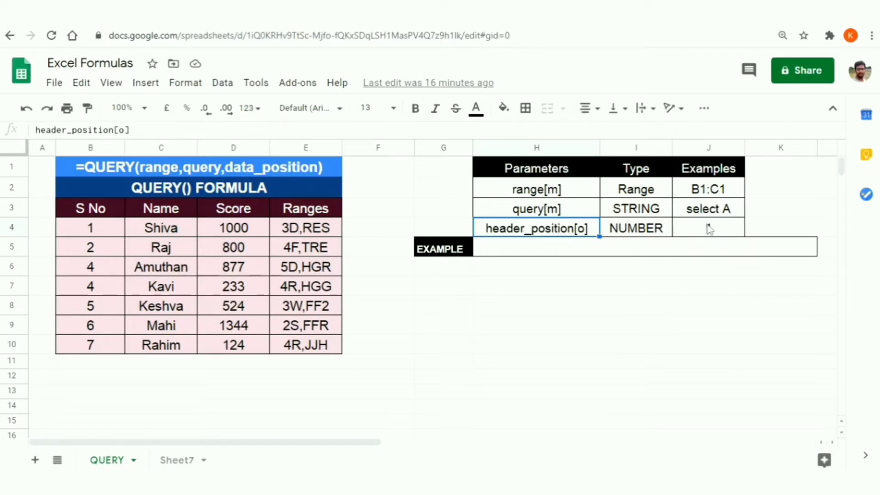
{"action": "left_click", "coordinate": [533, 210]}
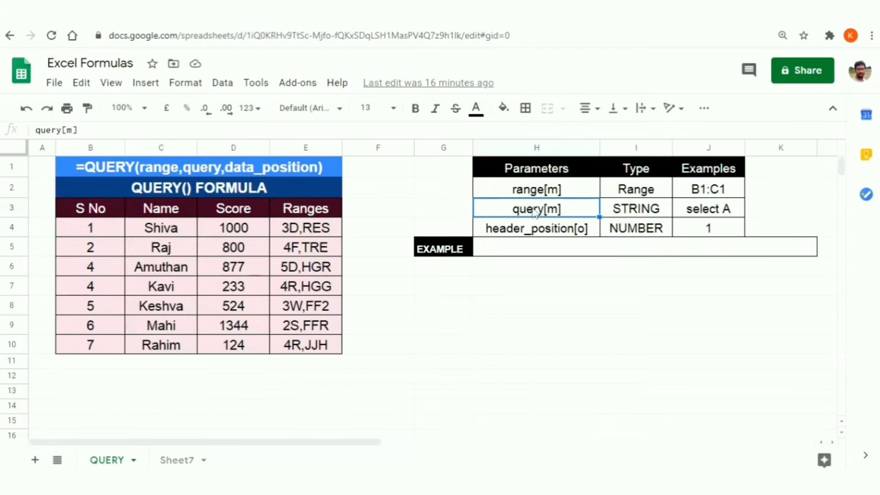
{"action": "left_click", "coordinate": [541, 234]}
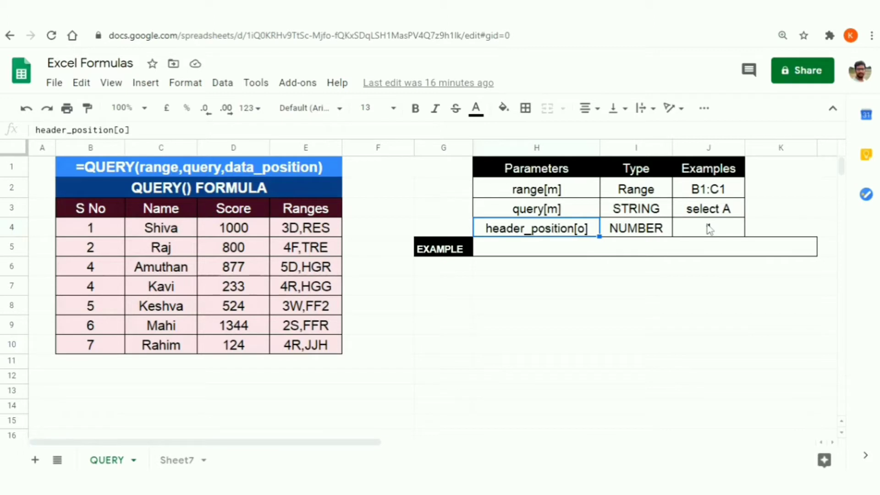
{"action": "left_click", "coordinate": [576, 209]}
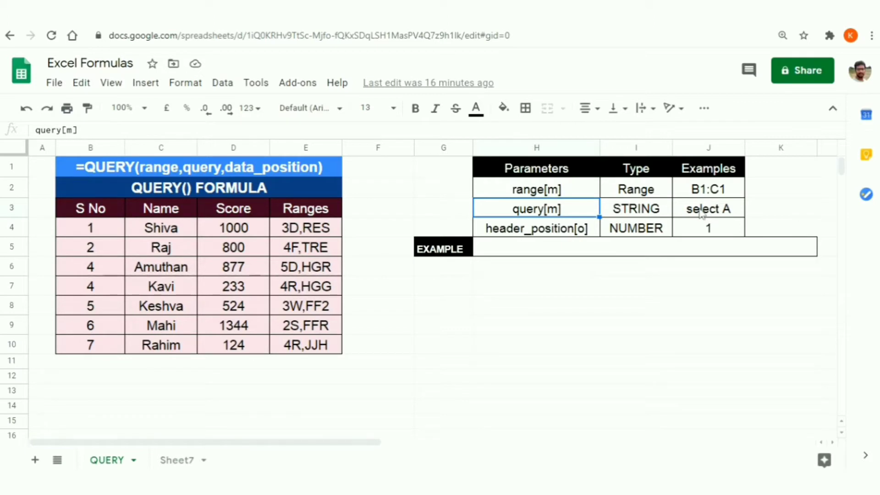
{"action": "left_click", "coordinate": [456, 274]}
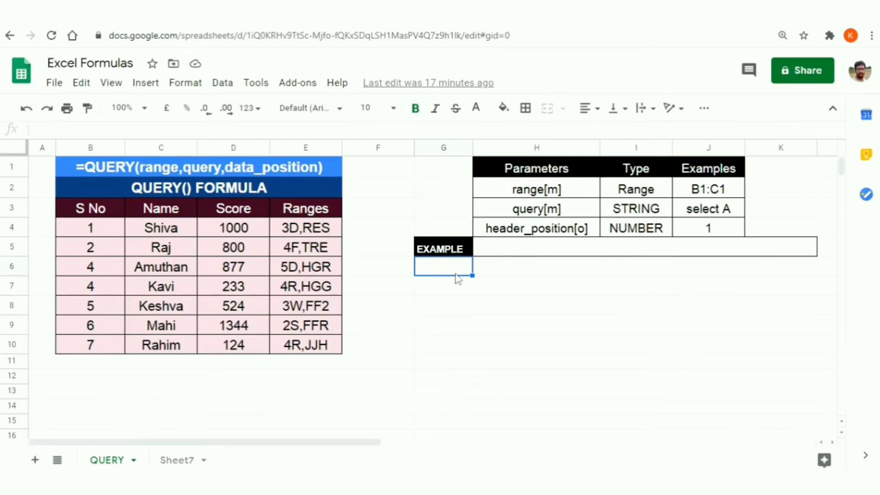
{"action": "type", "text": "="}
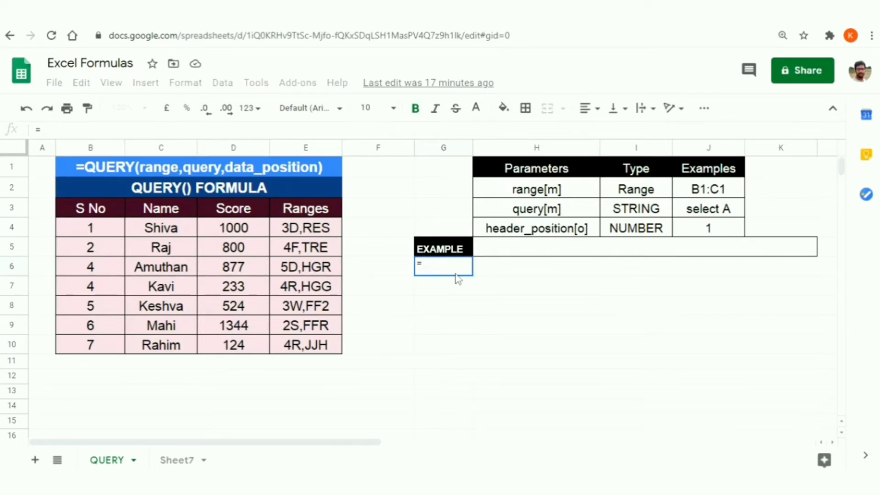
{"action": "type", "text": "s"}
{"action": "key", "text": "Tab"}
{"action": "key", "text": "Escape"}
{"action": "key", "text": "Down"}
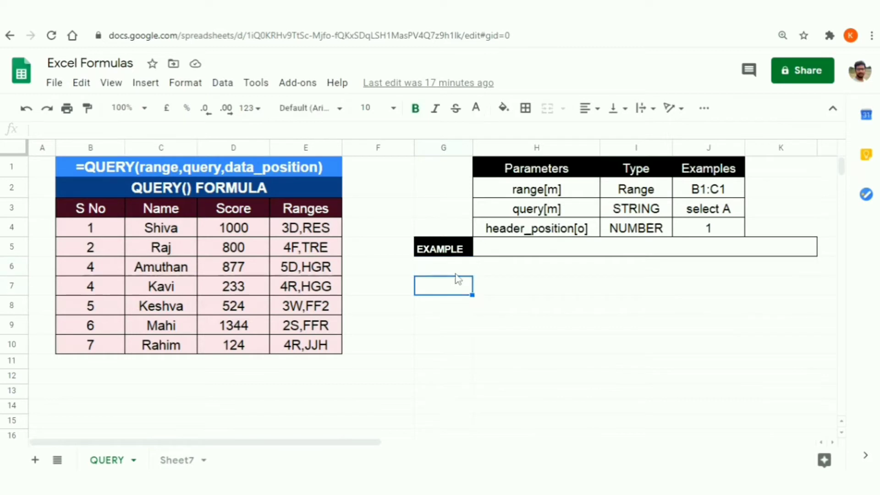
Enter the formula =QUERY(B3:E10,"select C") in cell G7 to return the Name column.
{"action": "type", "text": "=QUERY("}
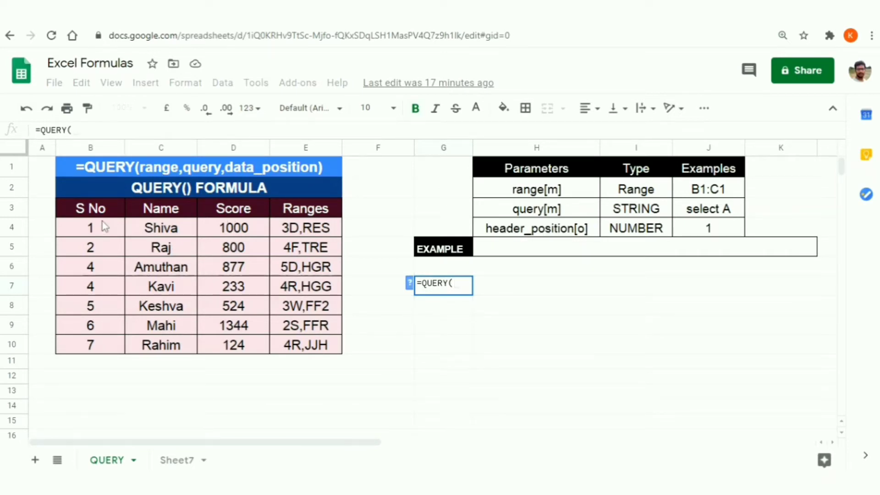
{"action": "left_click", "coordinate": [94, 209]}
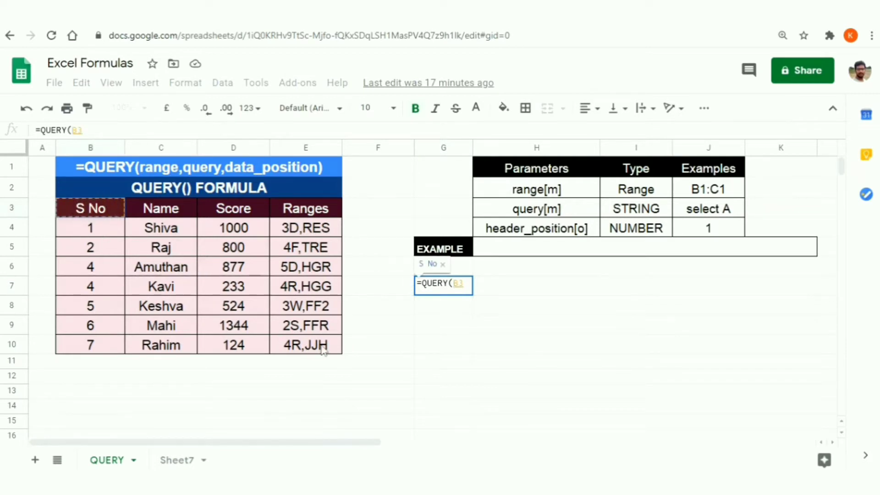
{"action": "left_click", "coordinate": [324, 350], "text": "shift"}
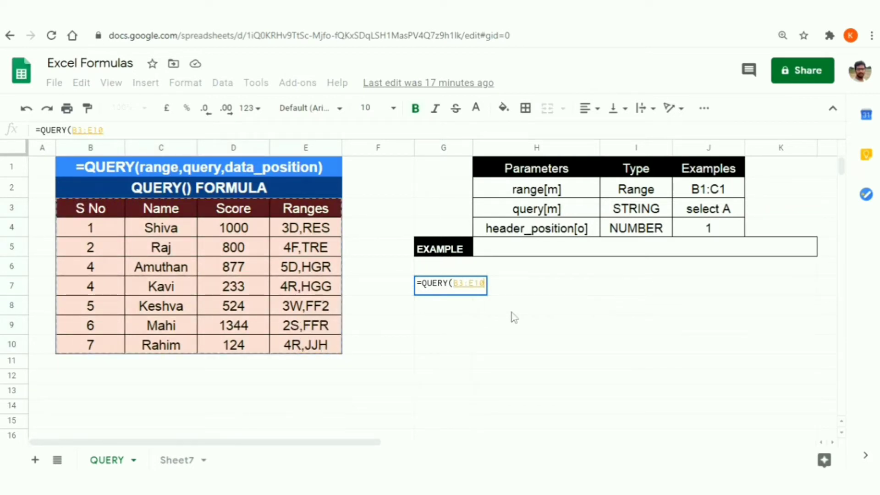
{"action": "type", "text": ","}
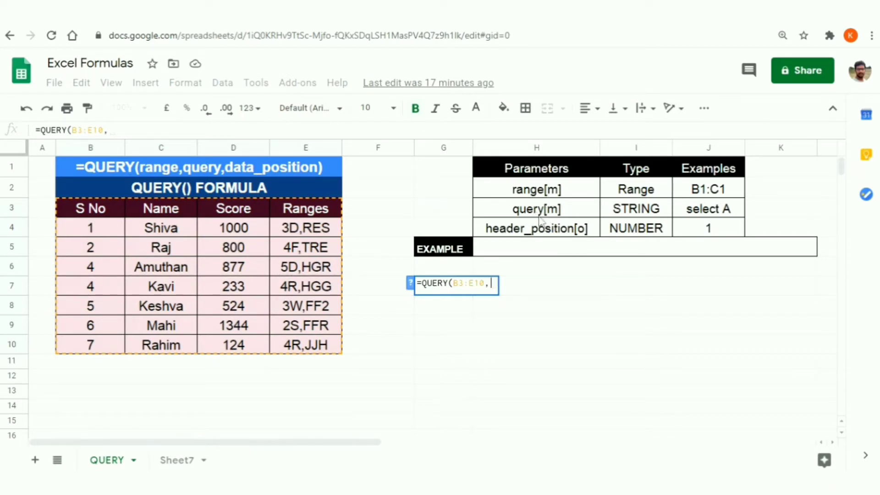
{"action": "type", "text": "\"\""}
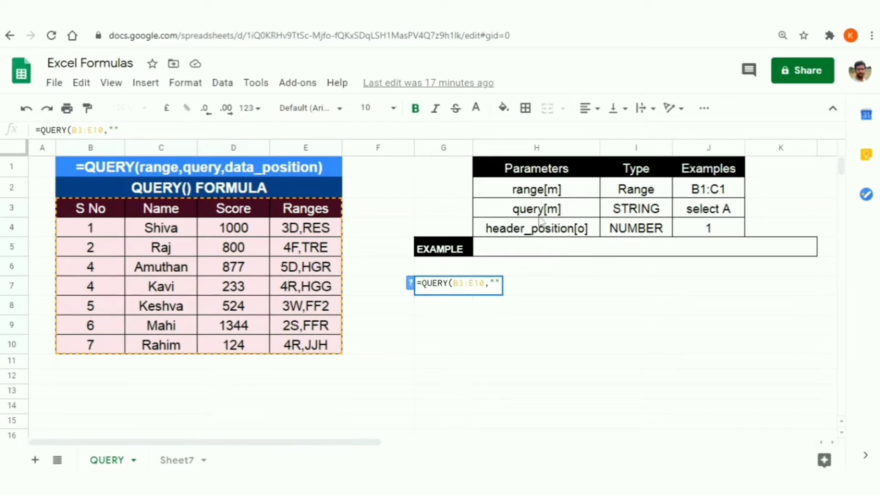
{"action": "type", "text": "select"}
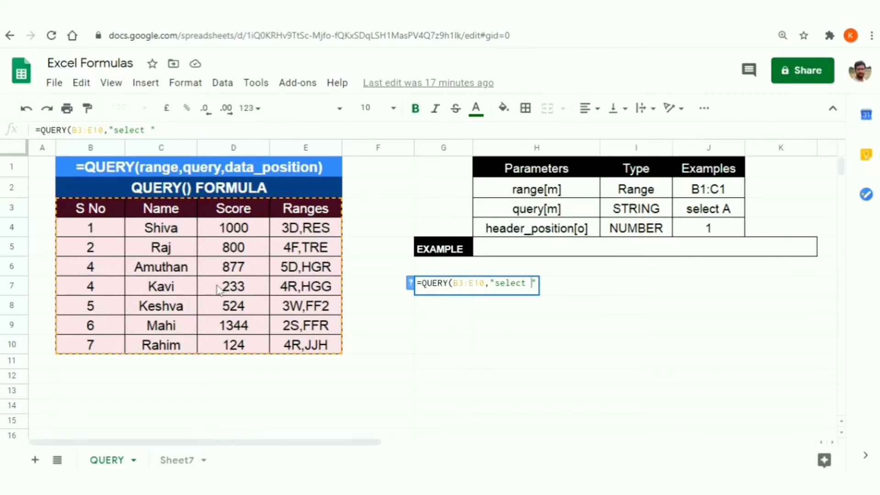
{"action": "type", "text": "C\","}
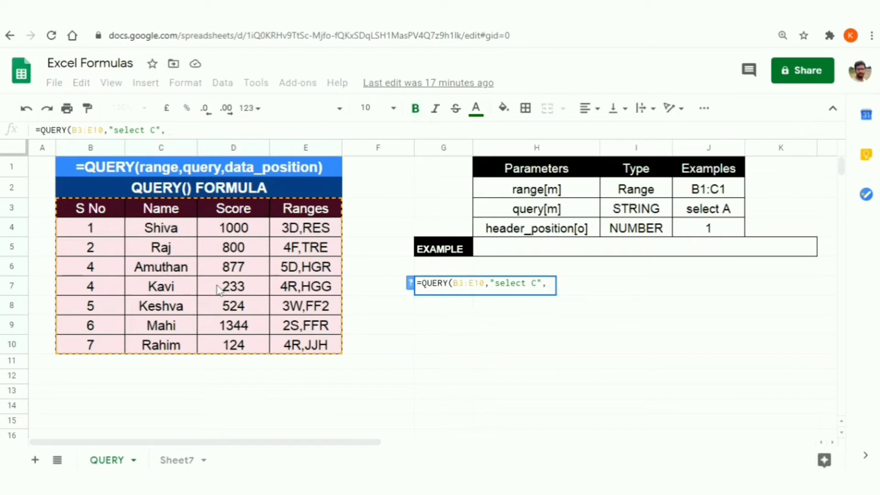
{"action": "key", "text": "BackSpace"}
{"action": "type", "text": ")"}
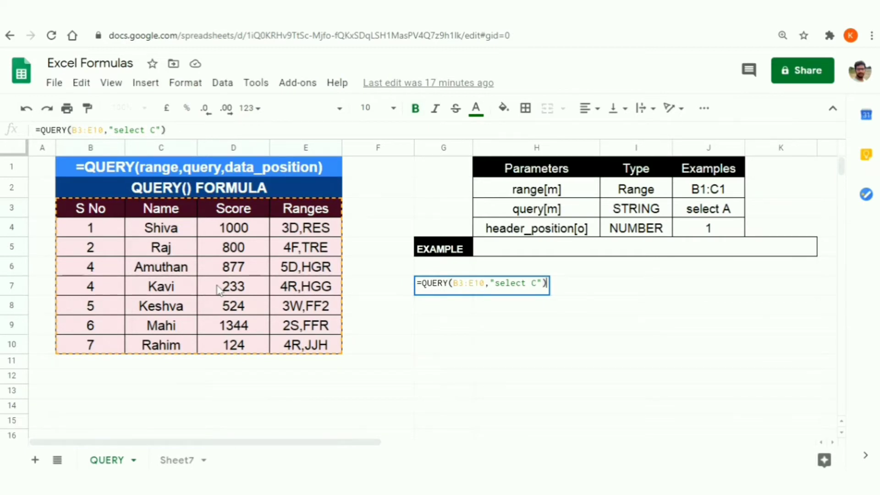
{"action": "key", "text": "Return"}
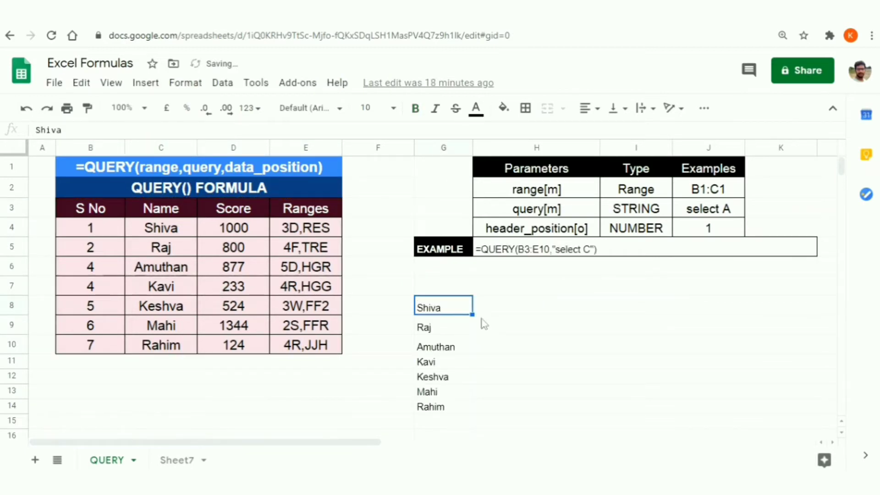
Check the returned names, and add 2 as the header position argument of the QUERY formula in G7.
{"action": "left_click", "coordinate": [444, 407], "text": "shift"}
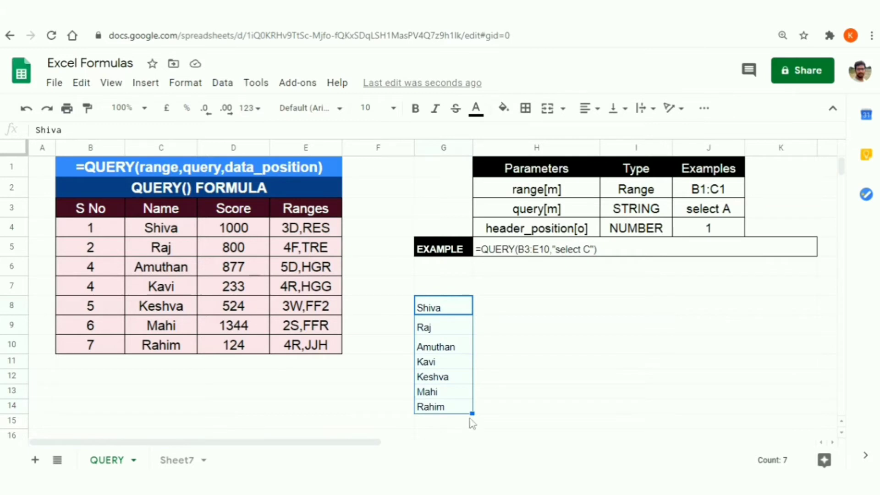
{"action": "left_click", "coordinate": [440, 289]}
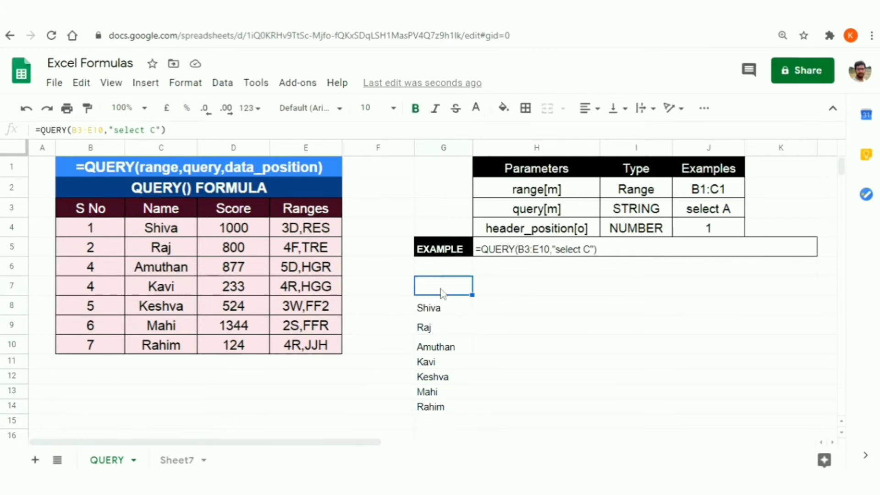
{"action": "left_click", "coordinate": [445, 307]}
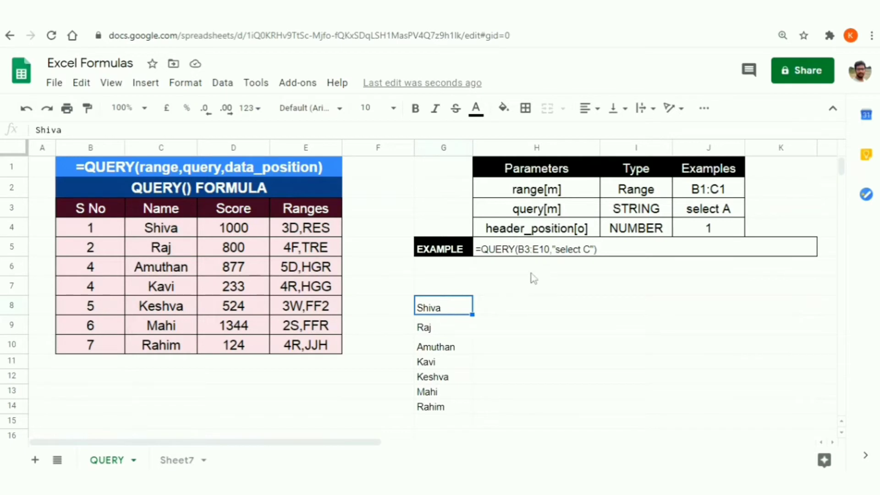
{"action": "left_click", "coordinate": [440, 292]}
{"action": "double_click", "coordinate": [439, 293]}
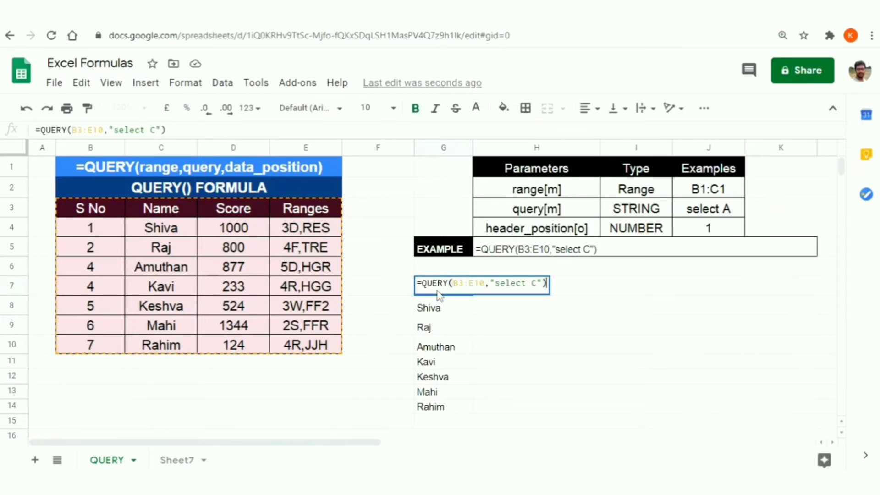
{"action": "key", "text": "Left"}
{"action": "type", "text": ", "}
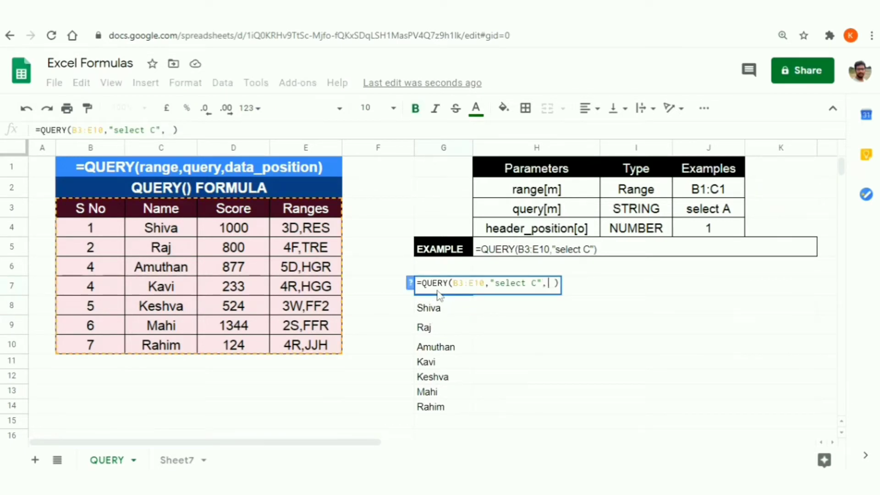
{"action": "type", "text": "2"}
{"action": "key", "text": "Return"}
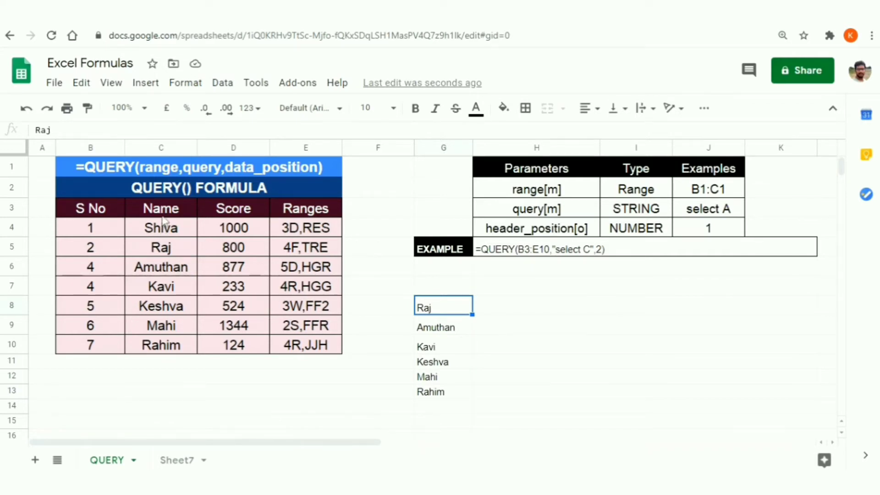
{"action": "left_click_drag", "start_coordinate": [162, 210], "coordinate": [165, 228]}
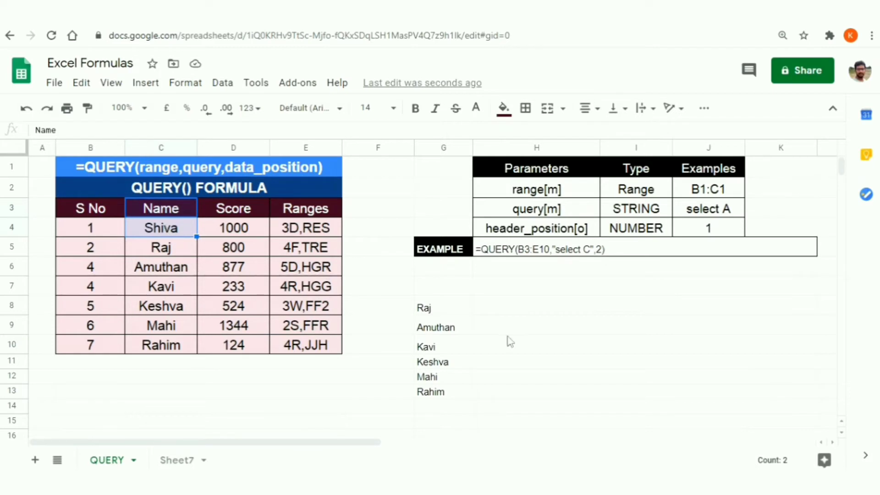
Set the header position argument of the G7 formula to 1 and select the returned names in G8:G14.
{"action": "left_click", "coordinate": [430, 287]}
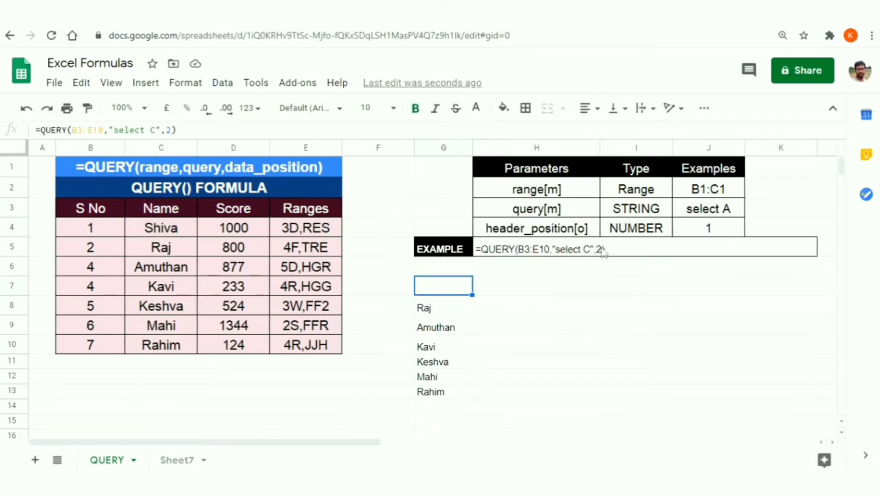
{"action": "key", "text": "Return"}
{"action": "key", "text": "Left"}
{"action": "key", "text": "BackSpace"}
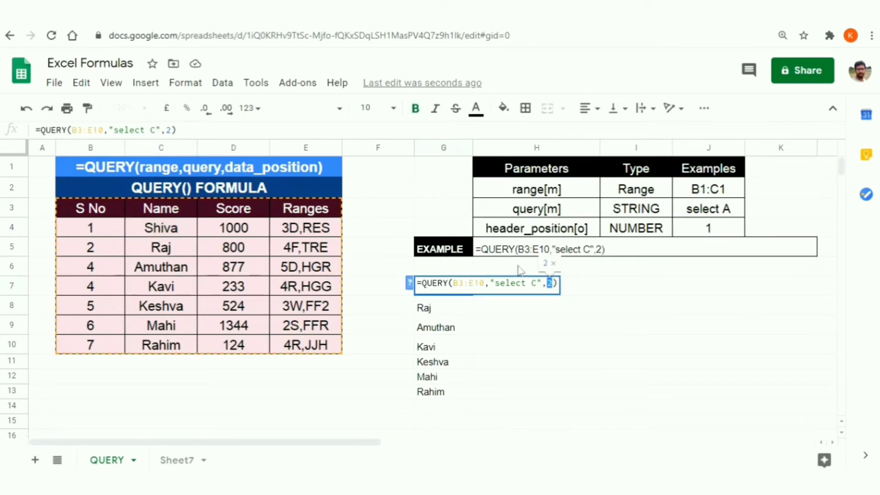
{"action": "type", "text": "1"}
{"action": "key", "text": "Return"}
{"action": "key", "text": "shift+Down"}
{"action": "key", "text": "shift+Down"}
{"action": "key", "text": "shift+Down"}
{"action": "key", "text": "shift+Down"}
{"action": "key", "text": "shift+Down"}
{"action": "key", "text": "shift+Down"}
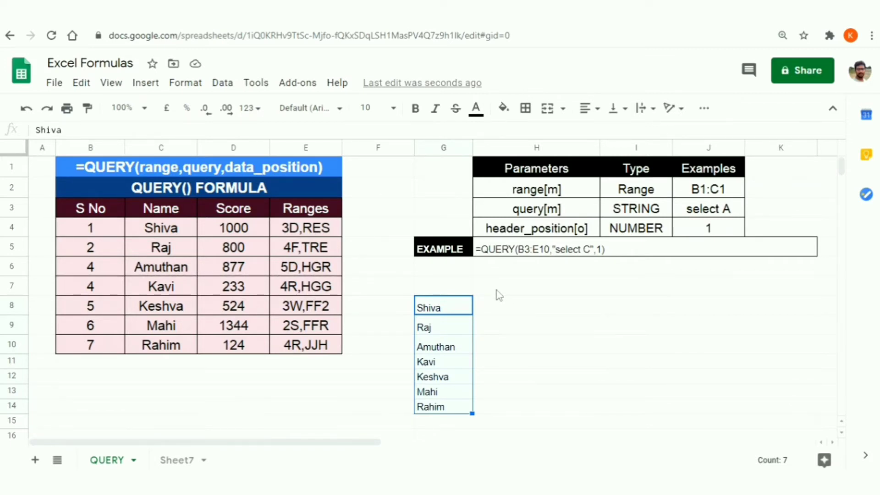
Extend the query string in the G7 formula with the condition where B=1, making it "select C where B=1".
{"action": "key", "text": "Up"}
{"action": "key", "text": "F2"}
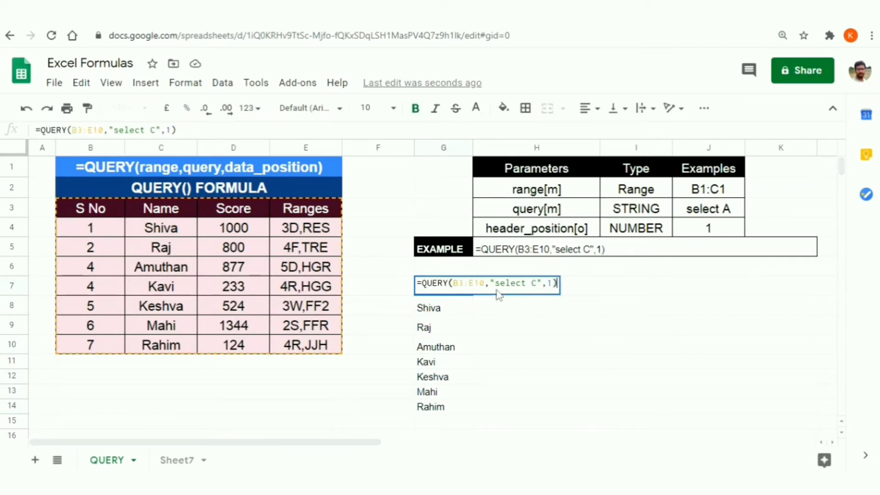
{"action": "left_click", "coordinate": [530, 281]}
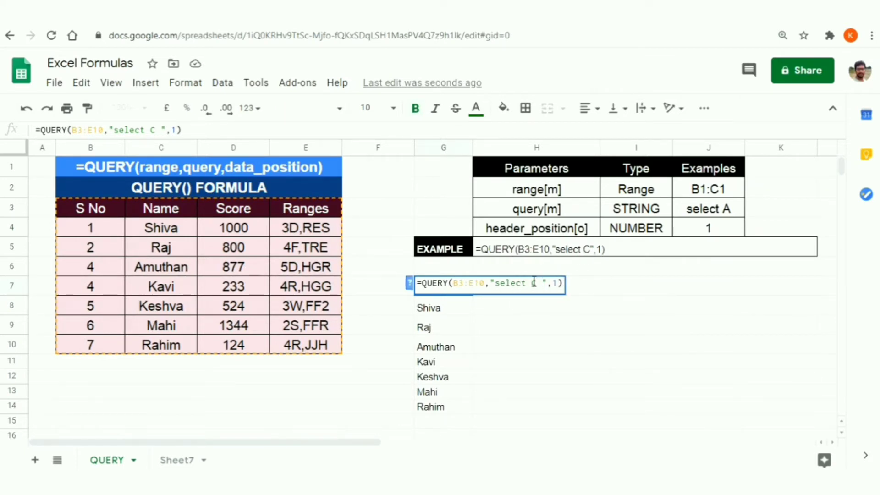
{"action": "type", "text": "where"}
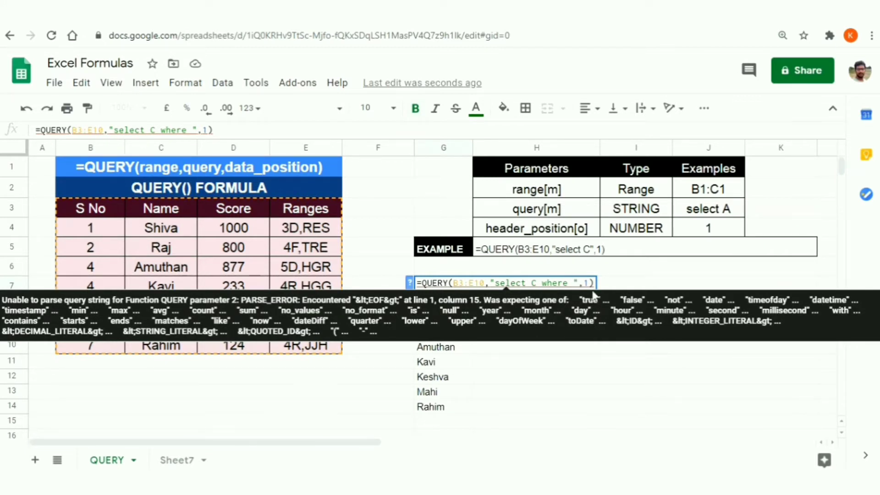
{"action": "type", "text": "B"}
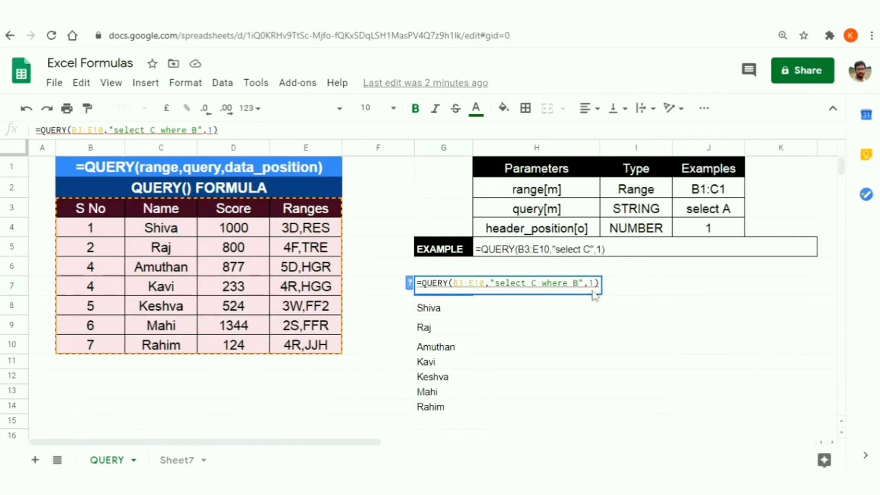
{"action": "type", "text": "=1"}
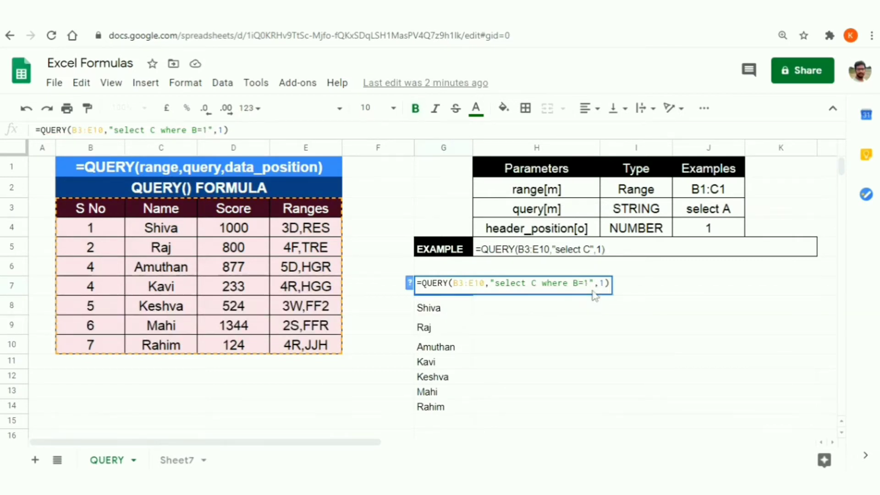
Examine the select and where parts of the query string in the G7 formula.
{"action": "double_click", "coordinate": [507, 283]}
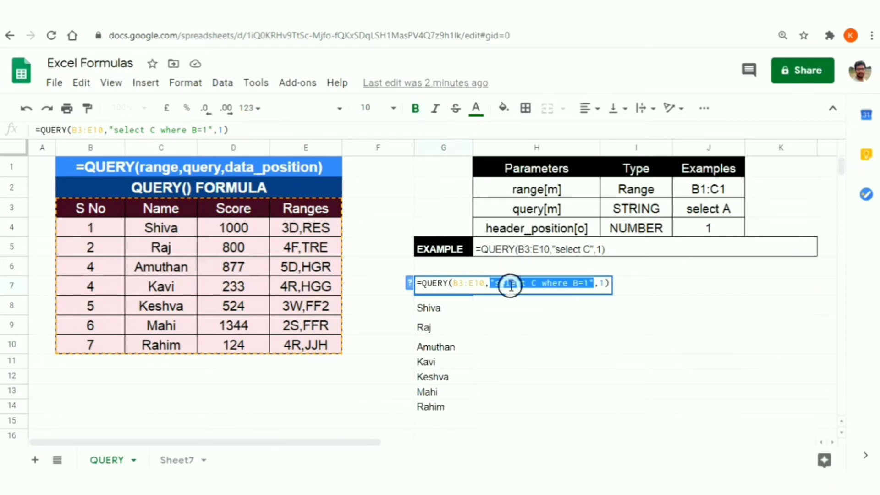
{"action": "double_click", "coordinate": [541, 285]}
{"action": "left_click", "coordinate": [541, 285]}
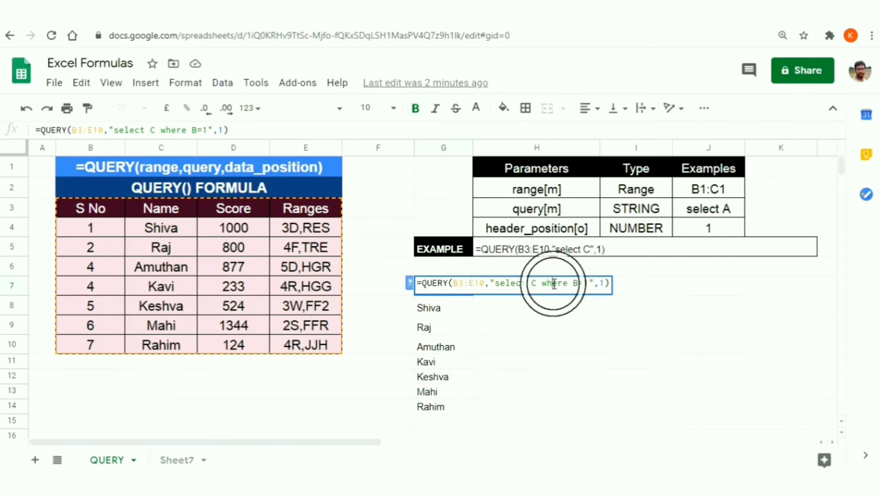
{"action": "double_click", "coordinate": [554, 284]}
{"action": "left_click", "coordinate": [554, 284]}
{"action": "double_click", "coordinate": [553, 284]}
{"action": "left_click", "coordinate": [554, 285]}
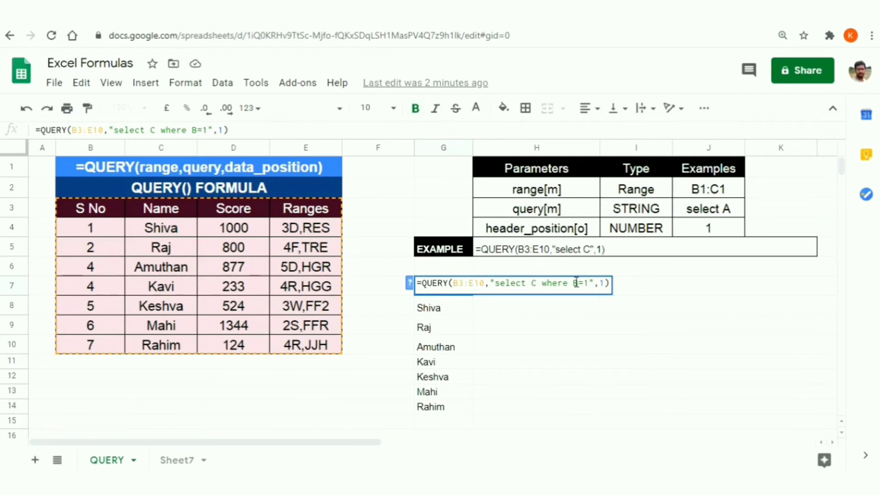
Examine the where B=1 condition in the G7 query string and apply the formula.
{"action": "left_click_drag", "start_coordinate": [574, 283], "coordinate": [588, 283]}
{"action": "left_click", "coordinate": [584, 283]}
{"action": "left_click_drag", "start_coordinate": [538, 283], "coordinate": [591, 280]}
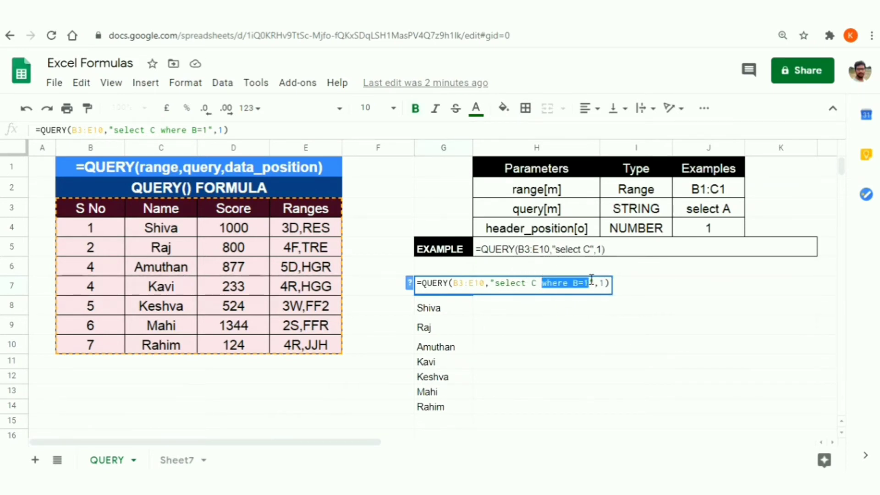
{"action": "left_click", "coordinate": [581, 285]}
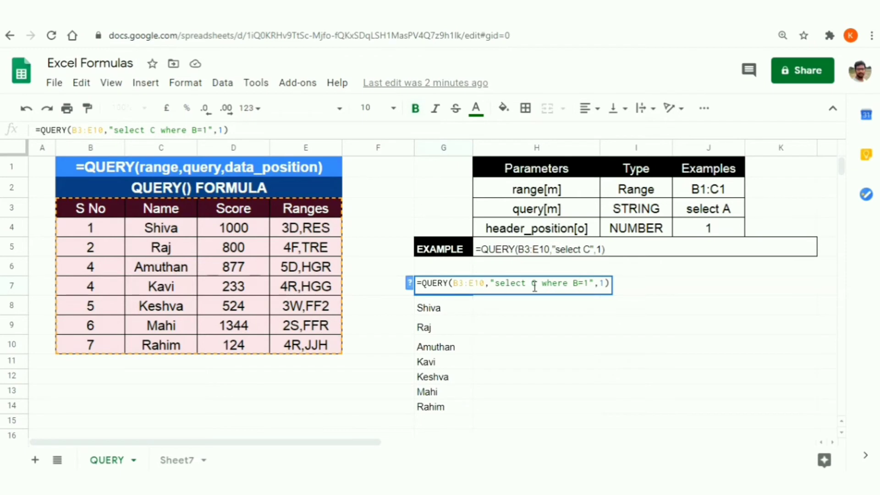
{"action": "key", "text": "Return"}
Compare the name returned in G8 with the name and S No in the first data row of the table.
{"action": "left_click", "coordinate": [487, 325]}
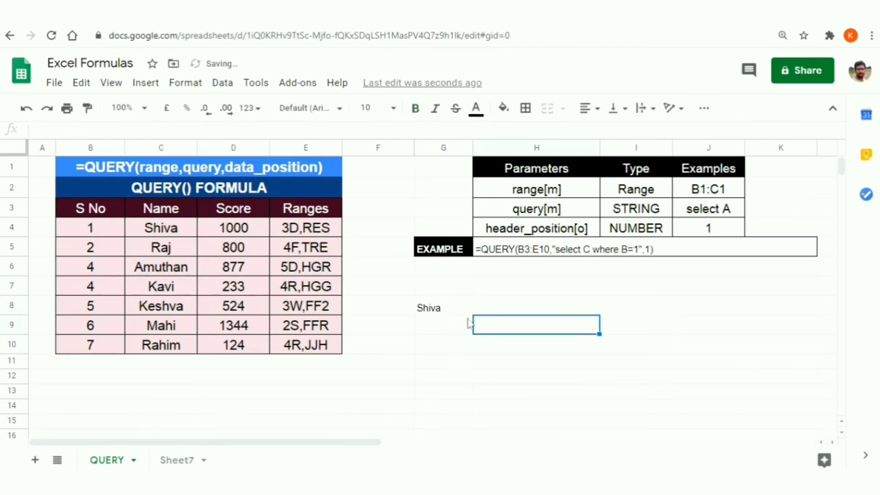
{"action": "left_click", "coordinate": [447, 307]}
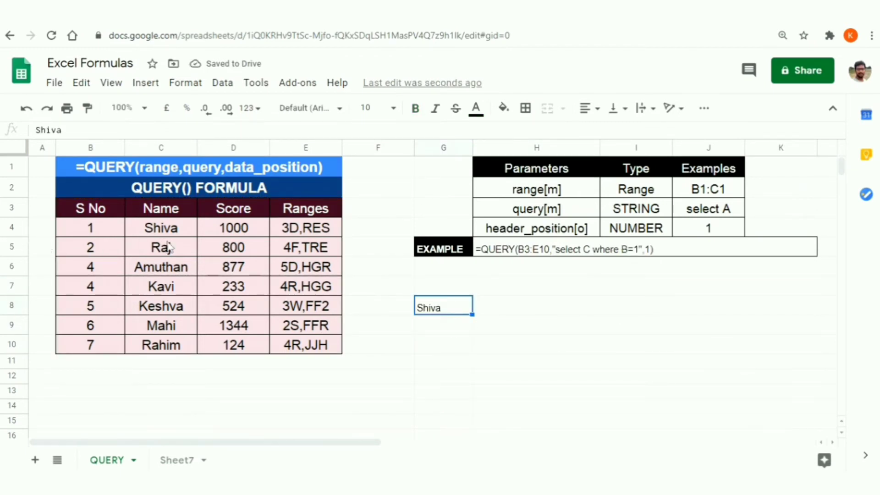
{"action": "left_click", "coordinate": [189, 233]}
{"action": "left_click", "coordinate": [106, 233]}
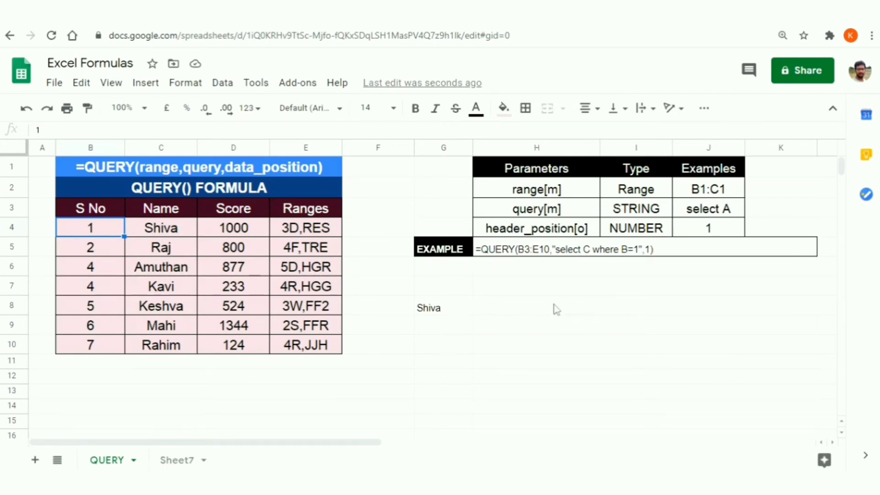
Change the where condition in the G7 QUERY formula to B>2.
{"action": "left_click", "coordinate": [437, 289]}
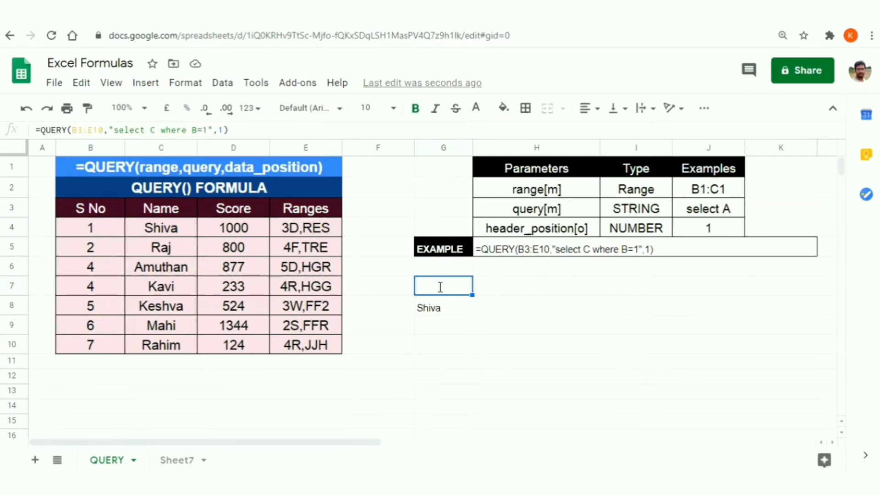
{"action": "double_click", "coordinate": [440, 286]}
{"action": "key", "text": "Left"}
{"action": "key", "text": "Left"}
{"action": "key", "text": "Left"}
{"action": "key", "text": "Left"}
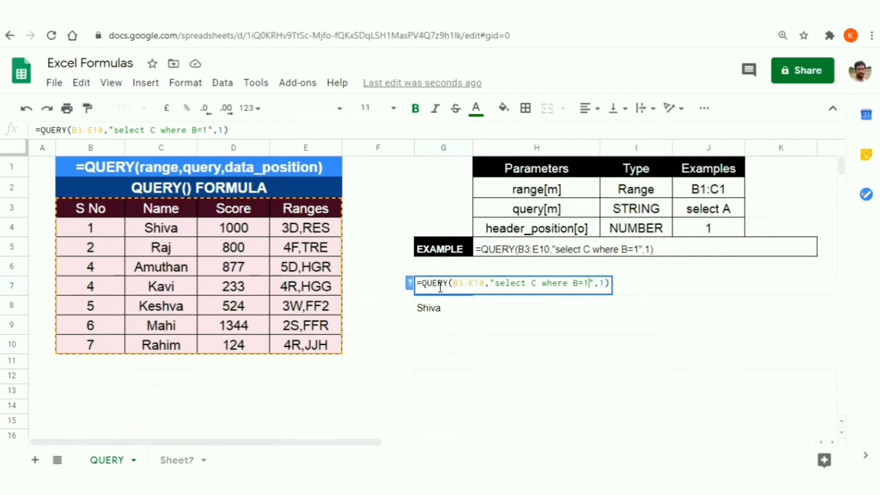
{"action": "key", "text": "BackSpace"}
{"action": "key", "text": "BackSpace"}
{"action": "type", "text": ">"}
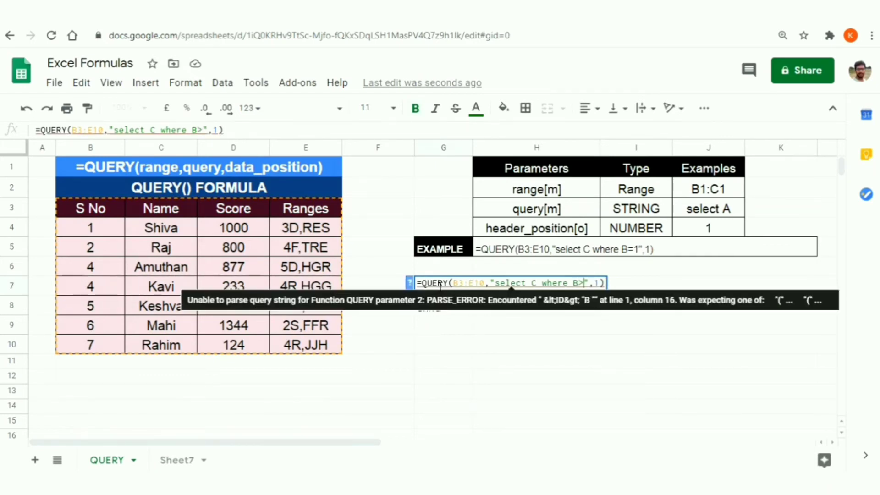
{"action": "type", "text": "2"}
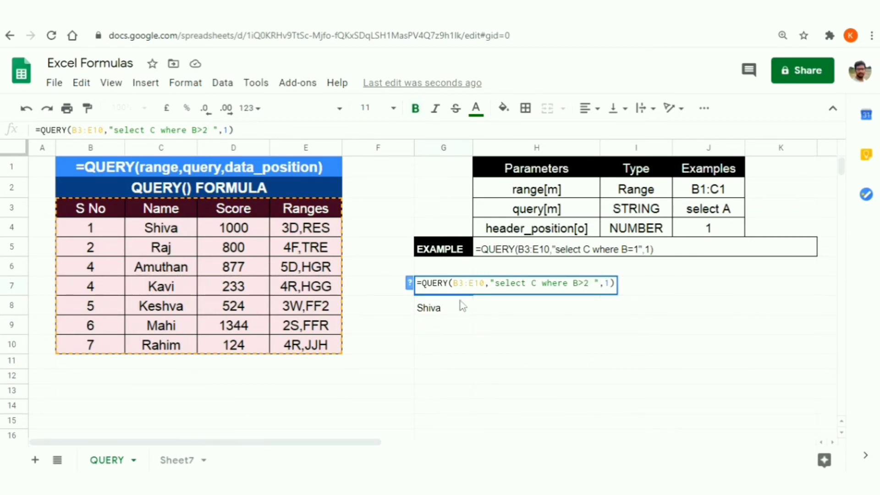
Add the second condition and D <1000 to the G7 query string, apply it, and select the returned names in G8:G11.
{"action": "type", "text": "a"}
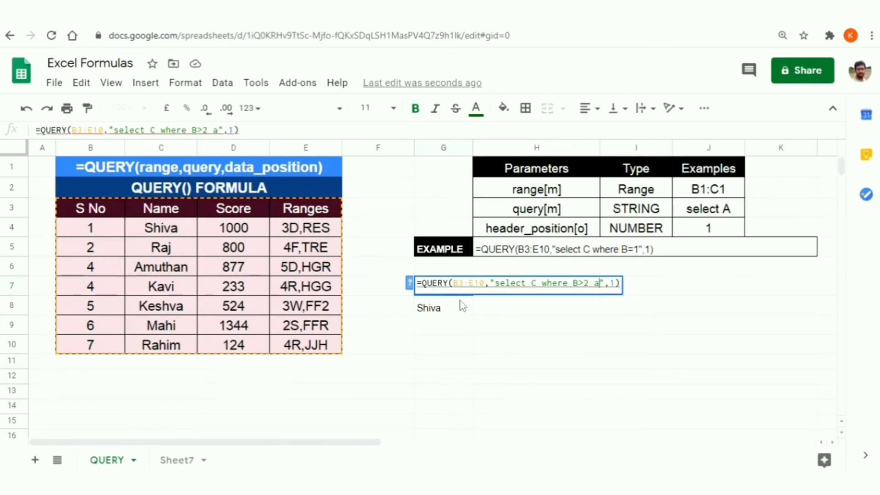
{"action": "type", "text": "nd"}
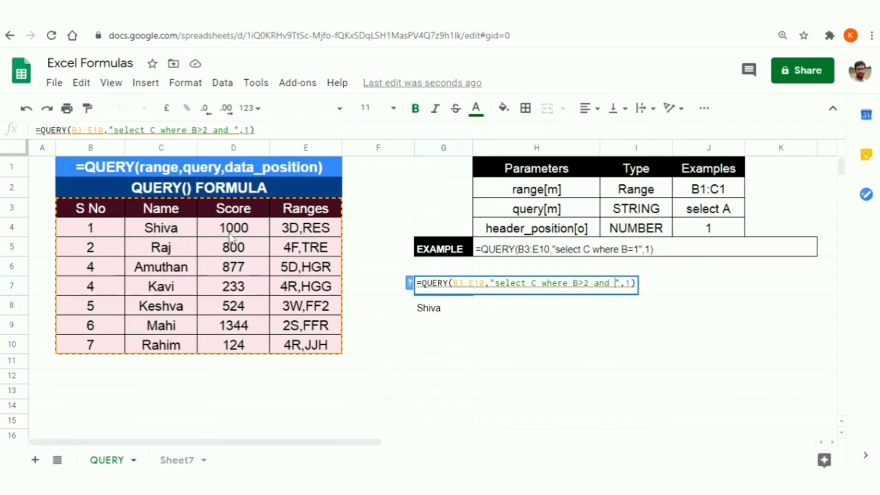
{"action": "type", "text": "D"}
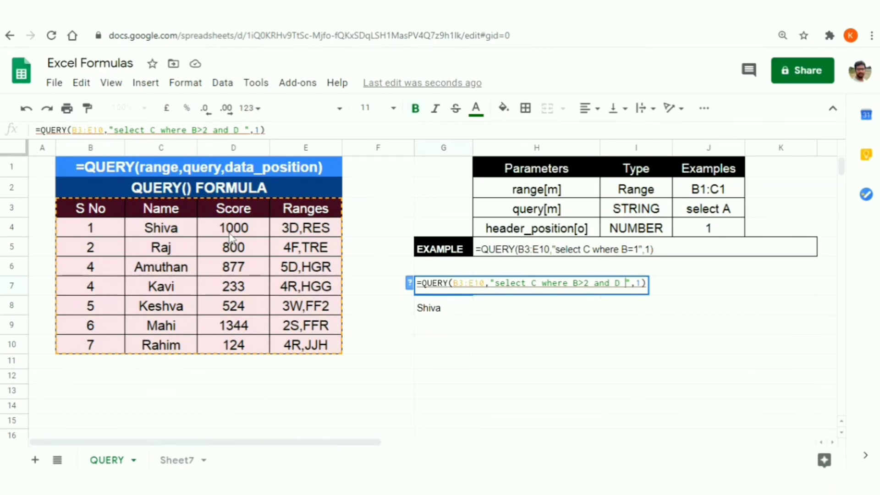
{"action": "type", "text": "<1000"}
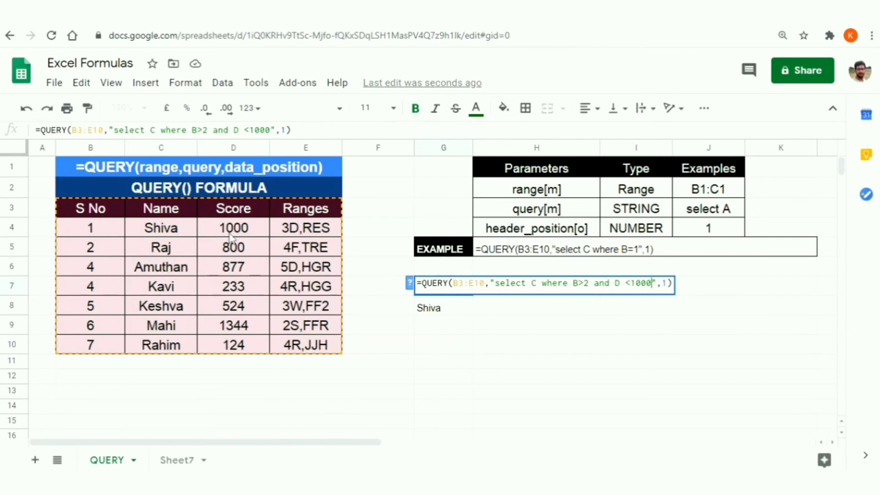
{"action": "key", "text": "Return"}
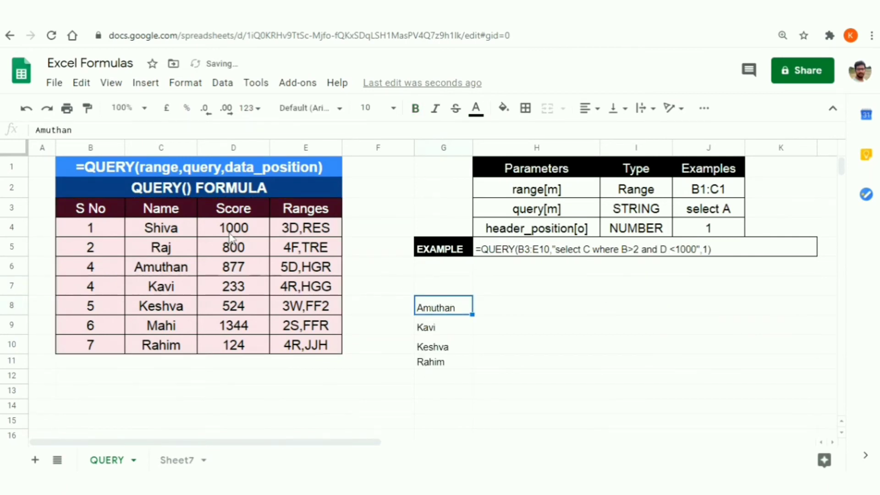
{"action": "left_click", "coordinate": [448, 362], "text": "shift"}
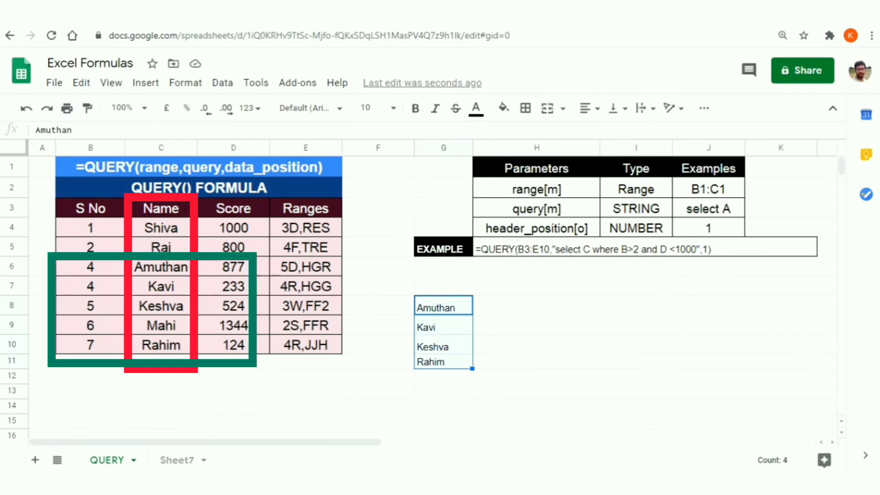
Fill the S No cells B6:B10, which meet the B>2 condition, with red.
{"action": "left_click", "coordinate": [96, 269]}
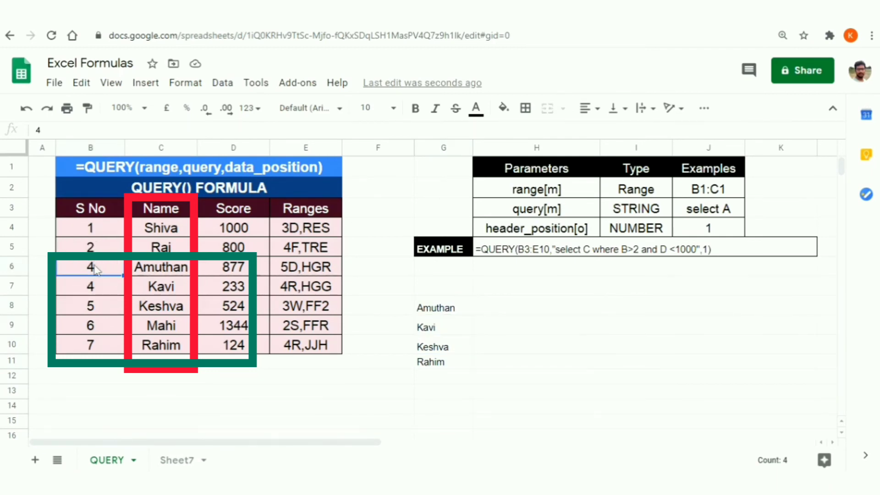
{"action": "left_click", "coordinate": [99, 346], "text": "shift"}
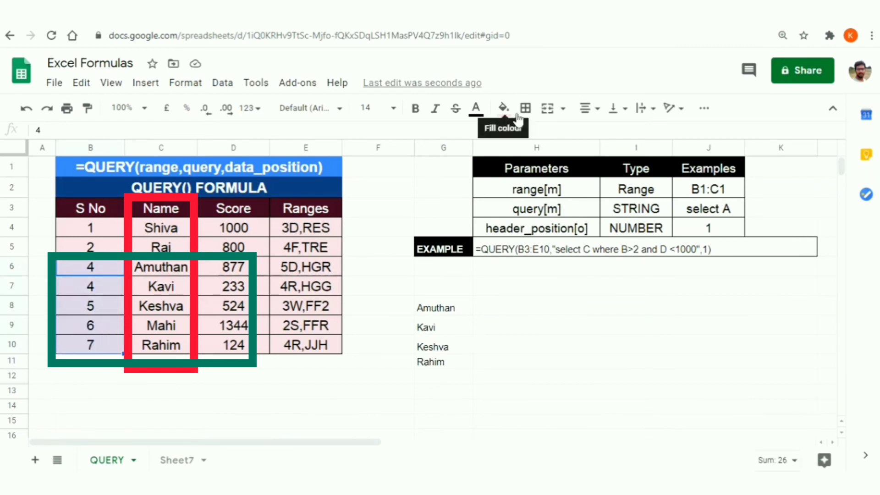
{"action": "left_click", "coordinate": [504, 109]}
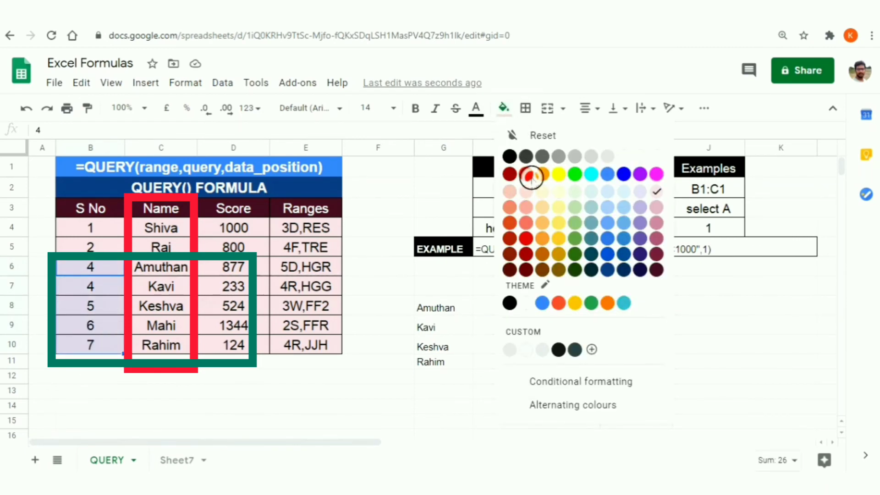
{"action": "left_click", "coordinate": [530, 176]}
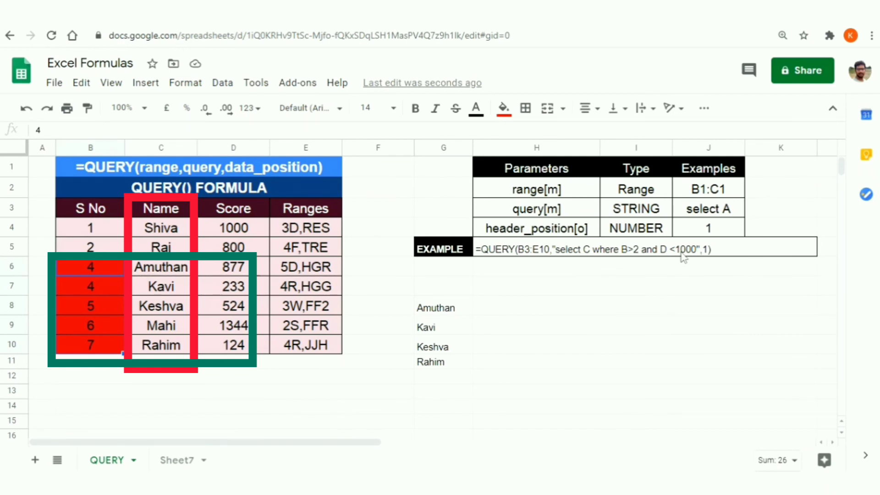
Check the scores in D6:D10 against the D <1000 condition.
{"action": "left_click", "coordinate": [242, 270]}
{"action": "left_click_drag", "start_coordinate": [242, 270], "coordinate": [235, 351]}
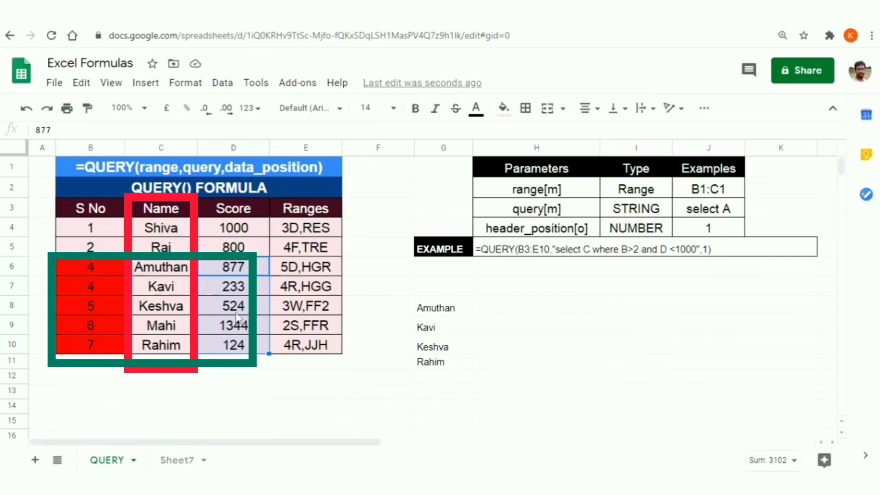
{"action": "left_click", "coordinate": [239, 327]}
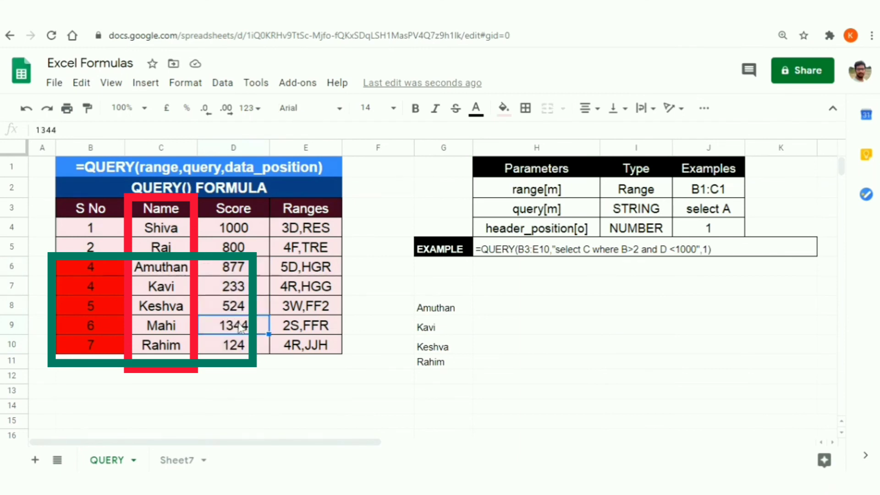
{"action": "left_click", "coordinate": [236, 306]}
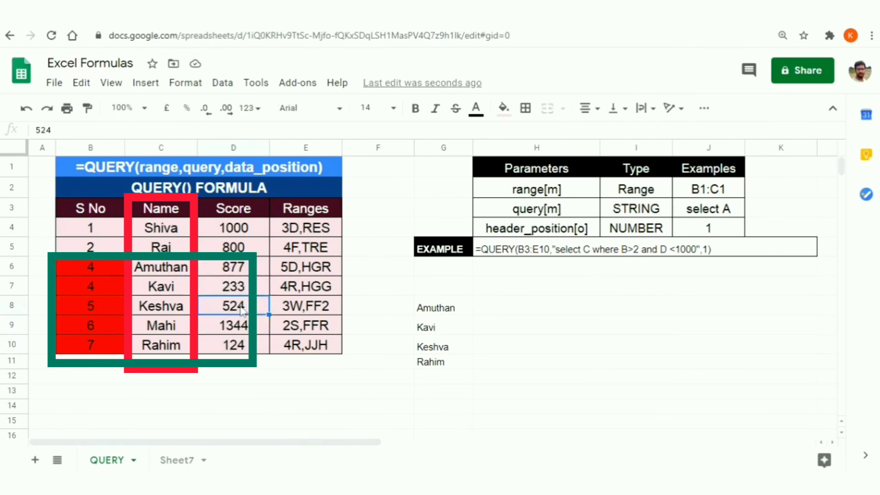
{"action": "left_click_drag", "start_coordinate": [235, 285], "coordinate": [235, 305]}
{"action": "left_click", "coordinate": [235, 252], "text": "ctrl"}
Fill the score cells below 1000, D6:D8 and D10, with orange.
{"action": "left_click", "coordinate": [237, 264]}
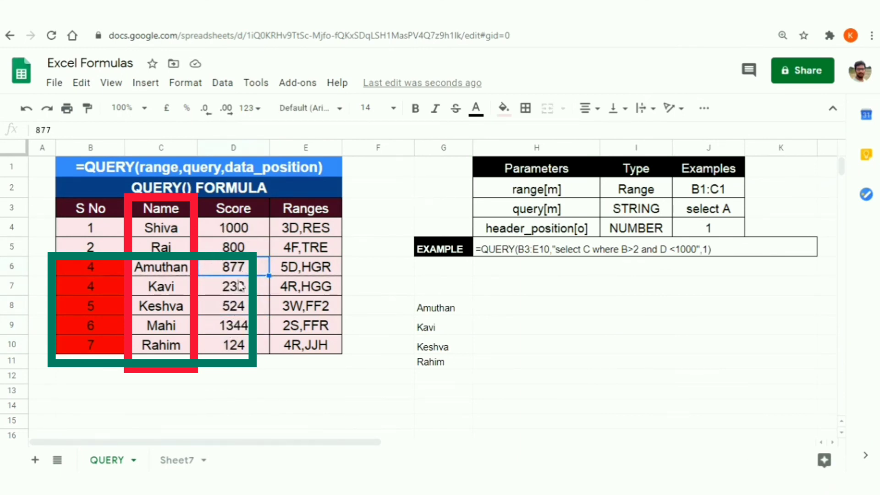
{"action": "left_click", "coordinate": [242, 307], "text": "ctrl"}
{"action": "left_click", "coordinate": [236, 286], "text": "ctrl"}
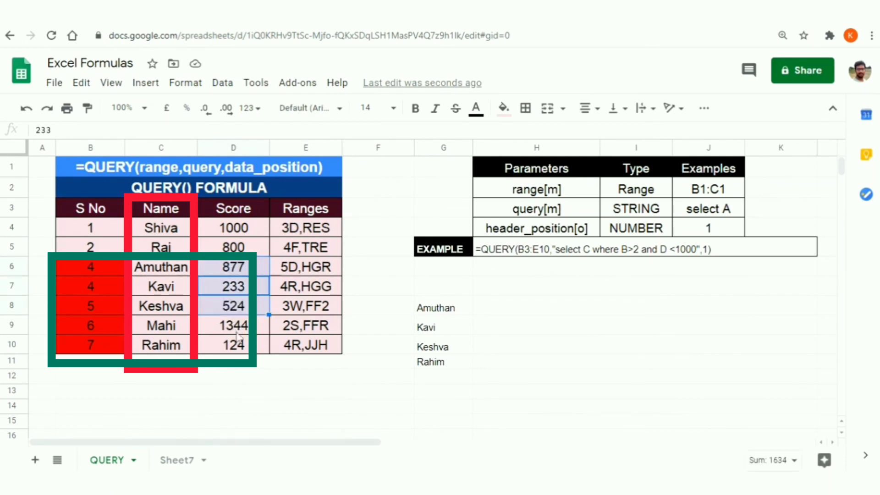
{"action": "left_click", "coordinate": [241, 345], "text": "ctrl"}
{"action": "left_click", "coordinate": [504, 108]}
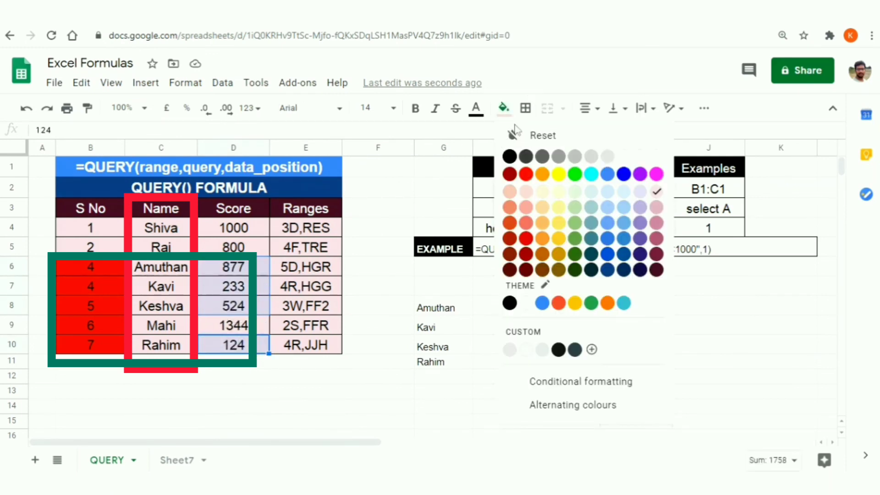
{"action": "left_click", "coordinate": [543, 174]}
{"action": "left_click", "coordinate": [211, 300]}
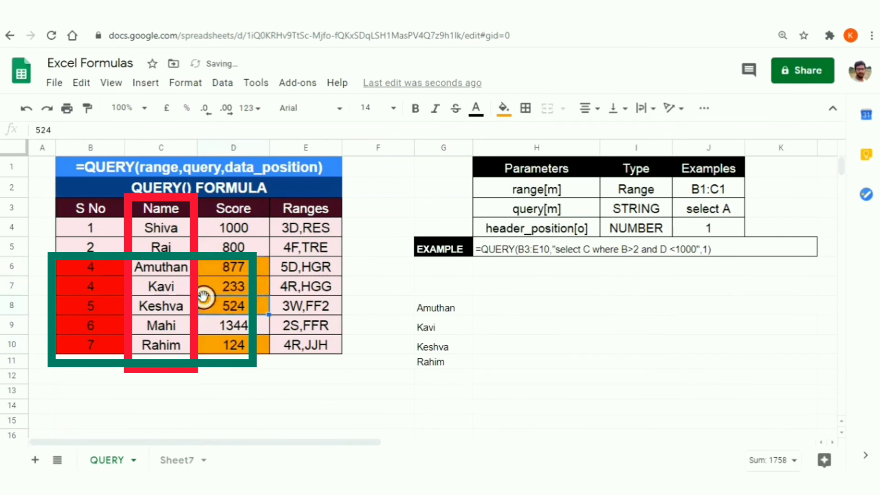
Select the matching table rows 6 to 8 and 10, and compare them with the names returned from G8 down.
{"action": "left_click", "coordinate": [13, 267]}
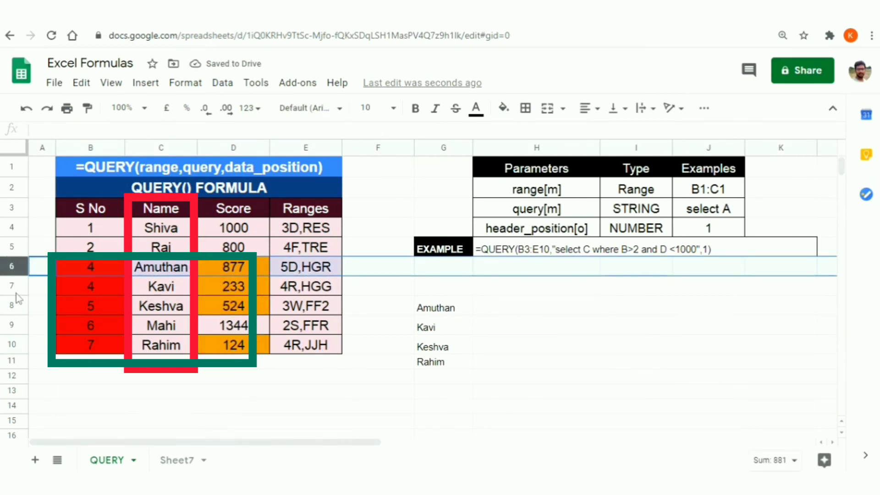
{"action": "left_click", "coordinate": [13, 287], "text": "shift"}
{"action": "left_click", "coordinate": [13, 306], "text": "shift"}
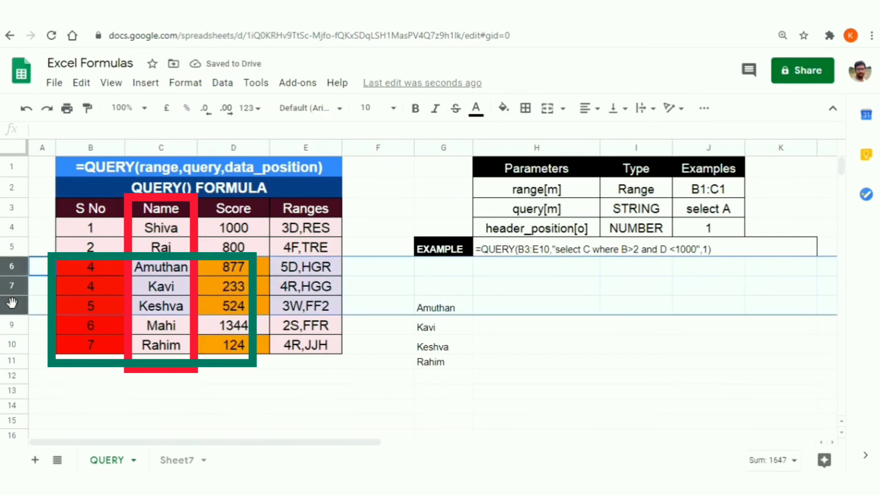
{"action": "left_click", "coordinate": [14, 344], "text": "ctrl"}
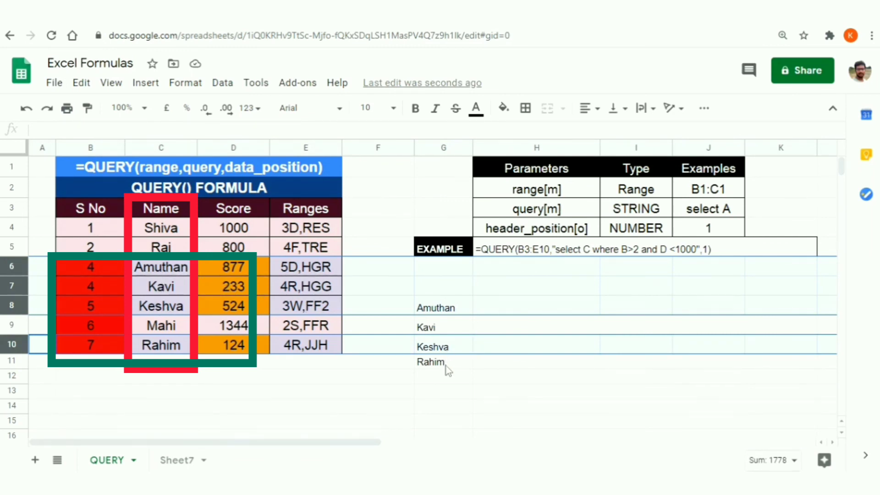
{"action": "left_click", "coordinate": [447, 311]}
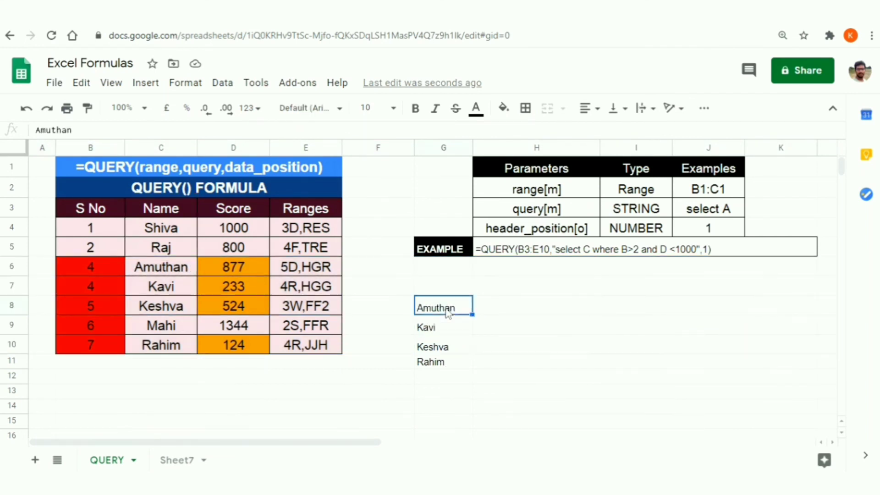